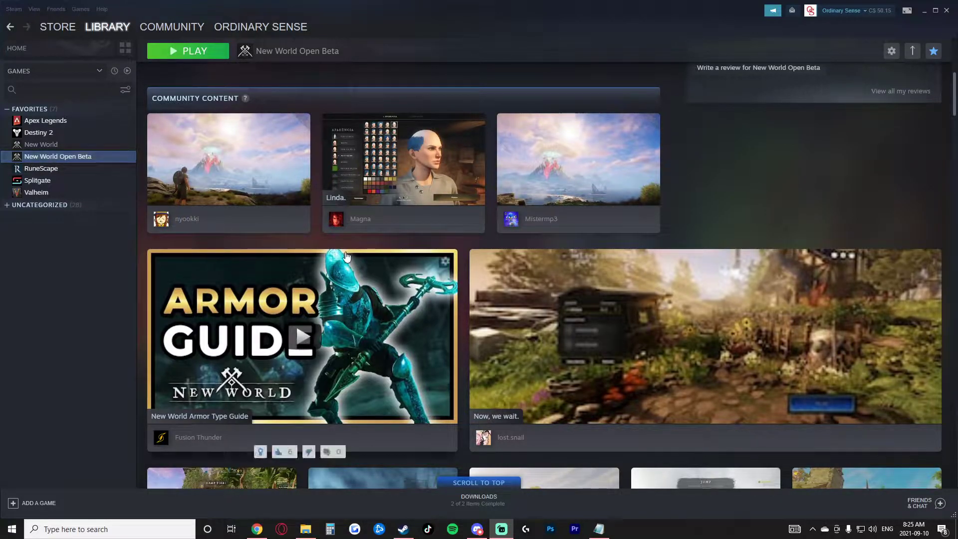
Look through the community content for New World Open Beta to see the videos and guides shared there.
scroll(342, 241, "up", 5)
scroll(342, 242, "down", 9)
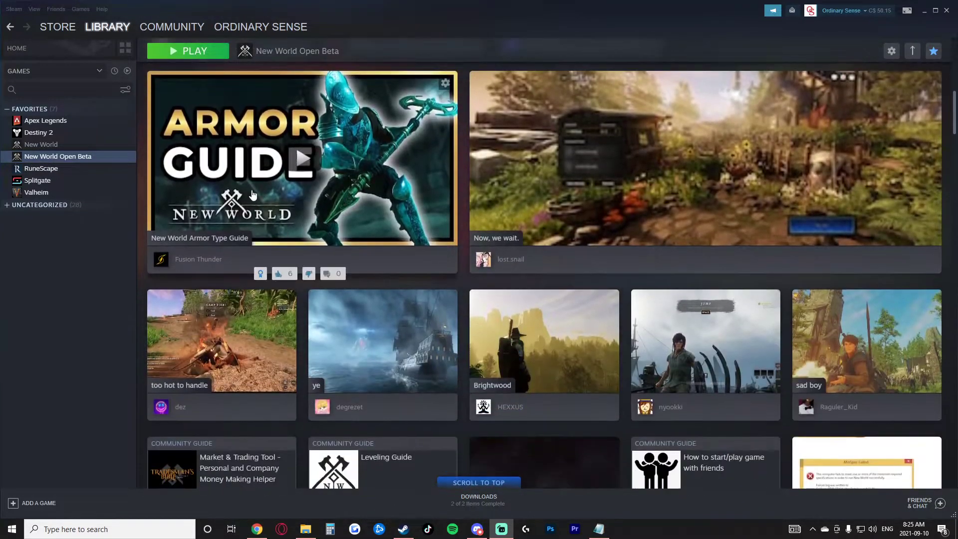
scroll(393, 301, "down", 10)
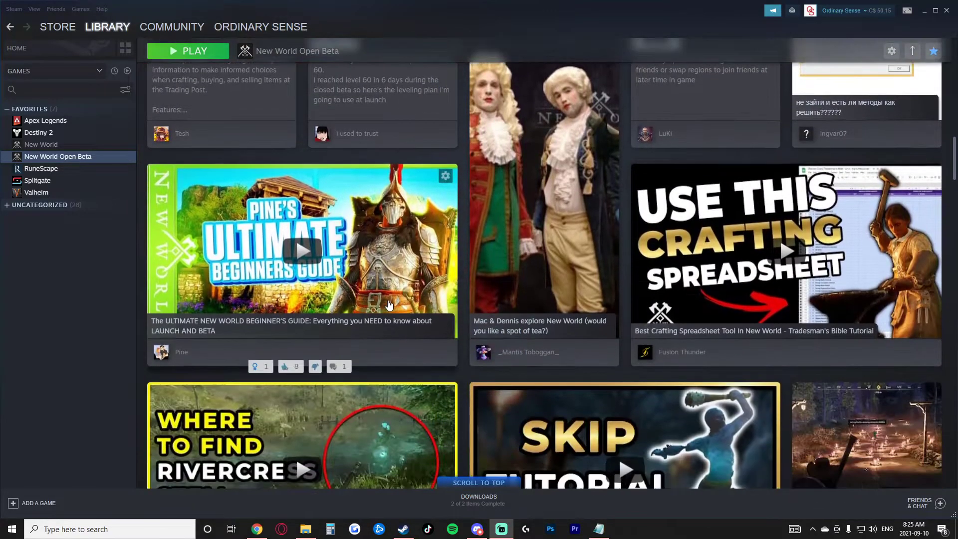
scroll(390, 305, "down", 2)
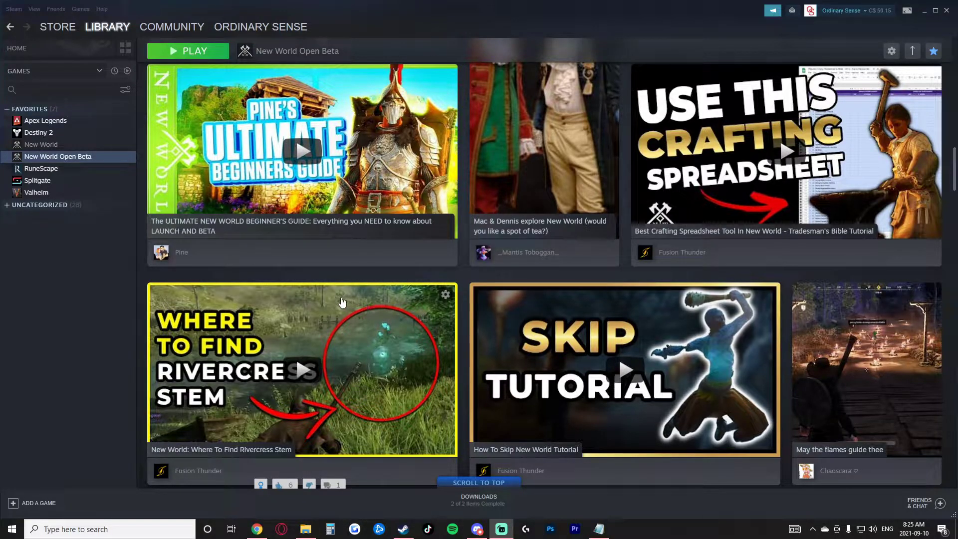
scroll(332, 304, "down", 2)
scroll(333, 304, "down", 1)
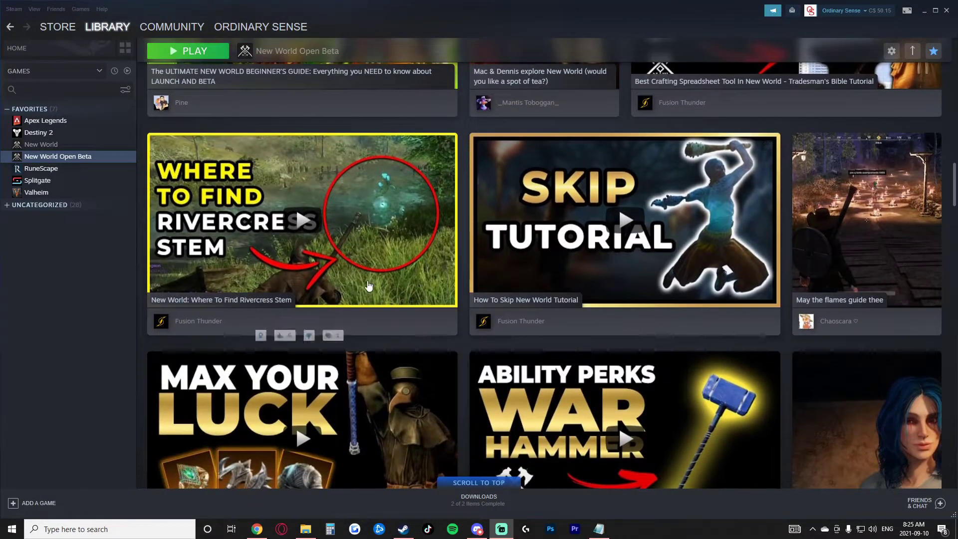
scroll(334, 252, "up", 15)
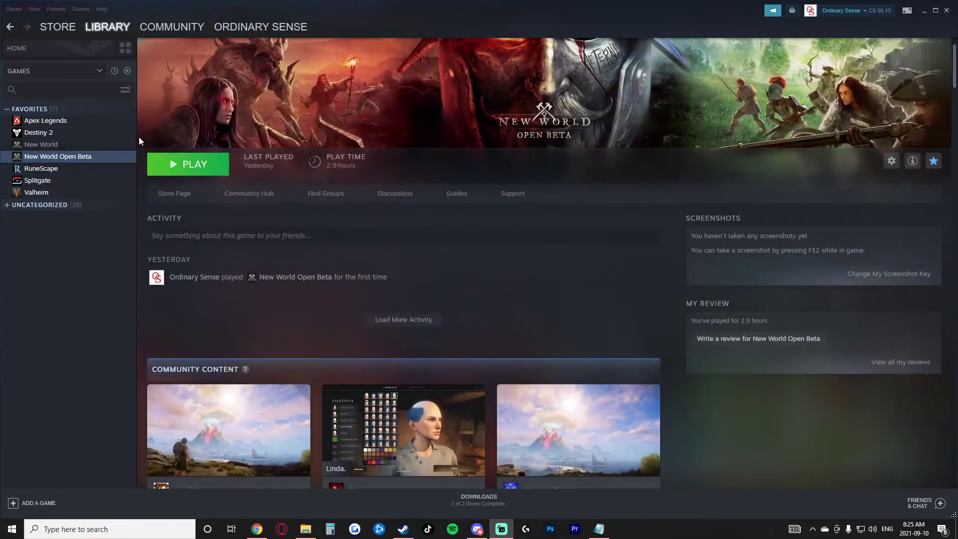
Try to link the YouTube account from the profile's Videos page within the Steam client.
mouse_move(112, 33)
mouse_move(249, 26)
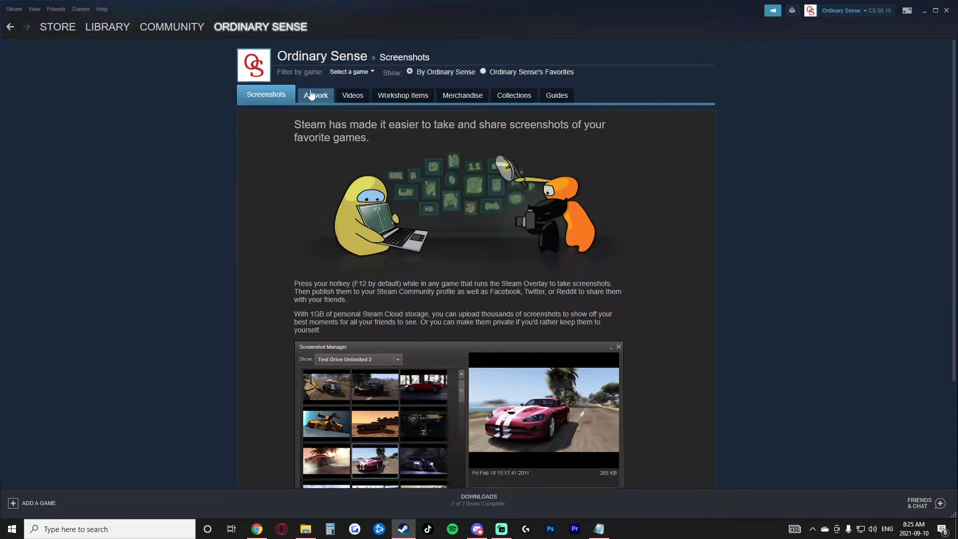
left_click(360, 99)
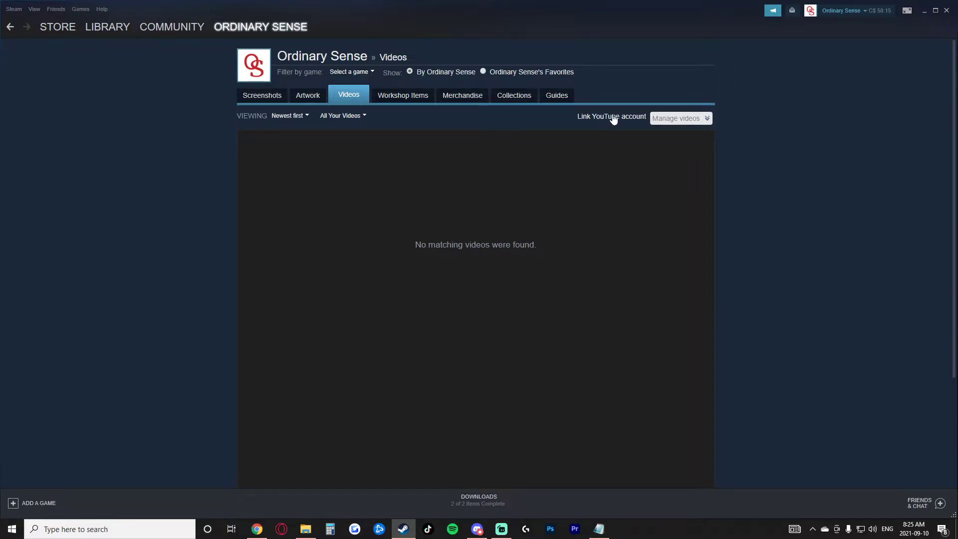
left_click(605, 120)
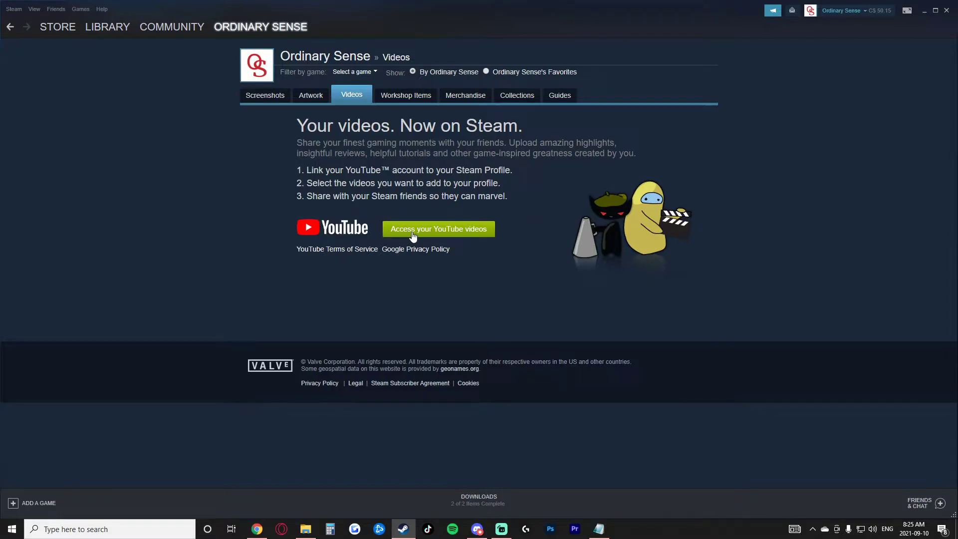
left_click(429, 236)
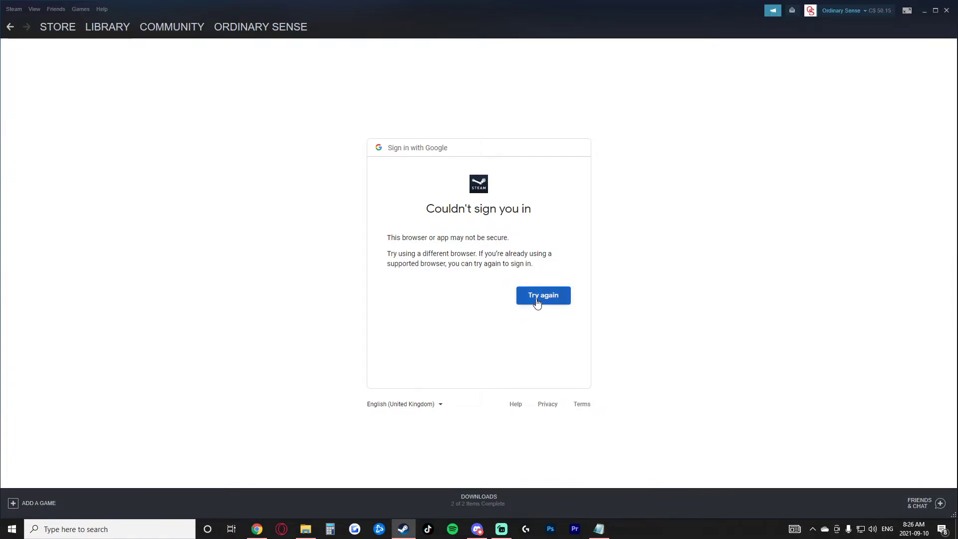
left_click(538, 302)
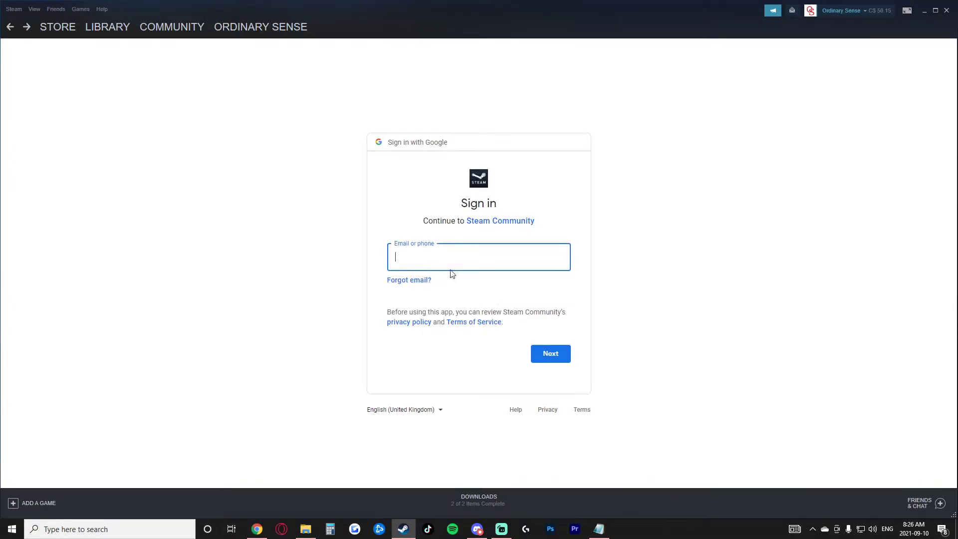
Open the profile's Videos page in a new Chrome window using its copied page URL and link the YouTube account.
left_click(237, 91)
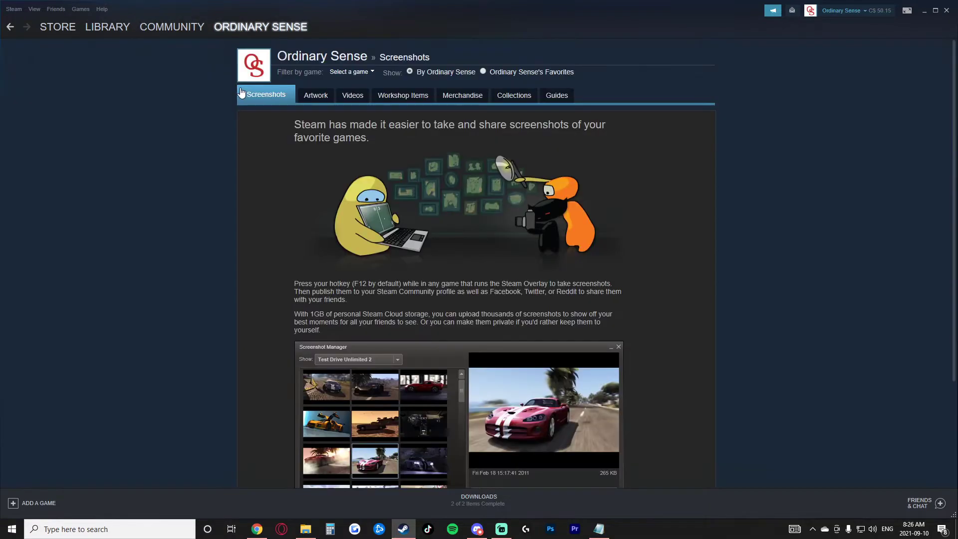
left_click(353, 99)
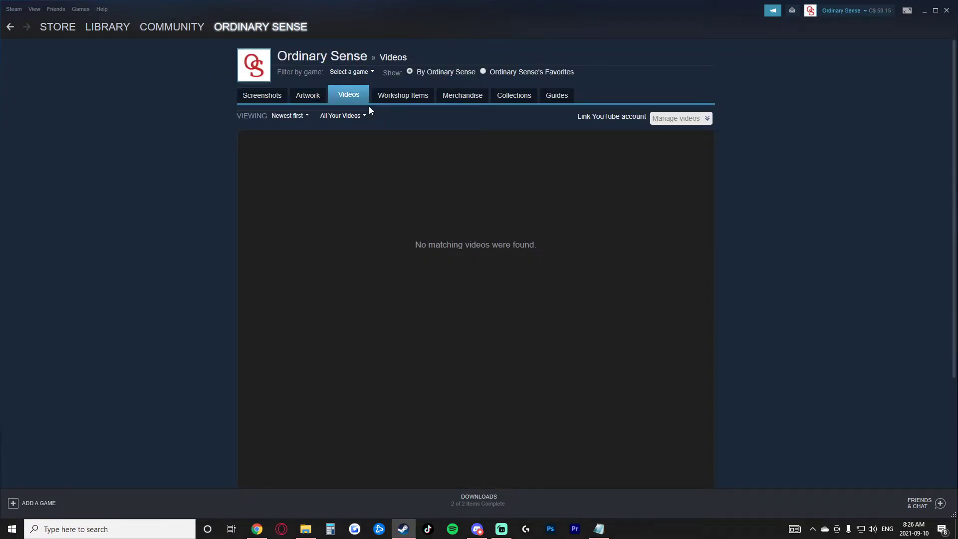
right_click(611, 120)
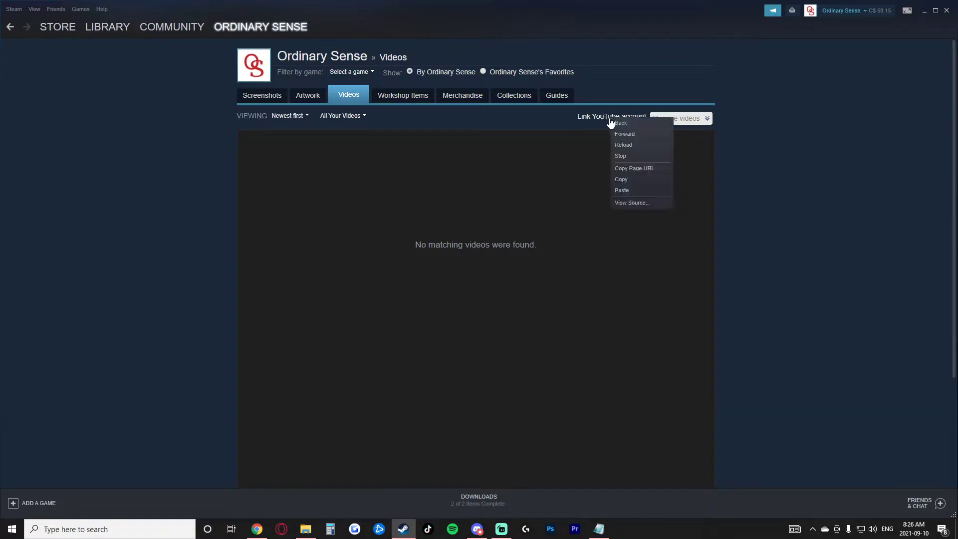
left_click(637, 168)
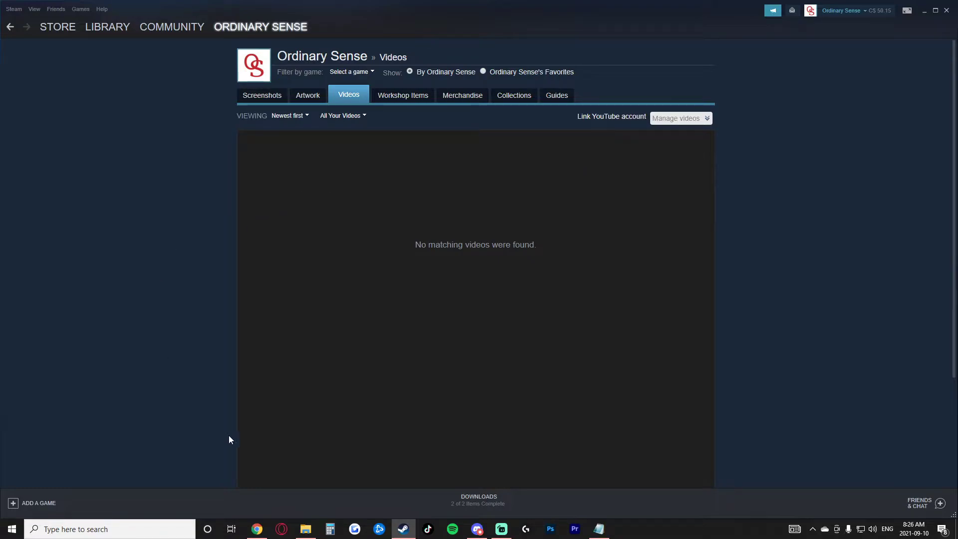
right_click(256, 529)
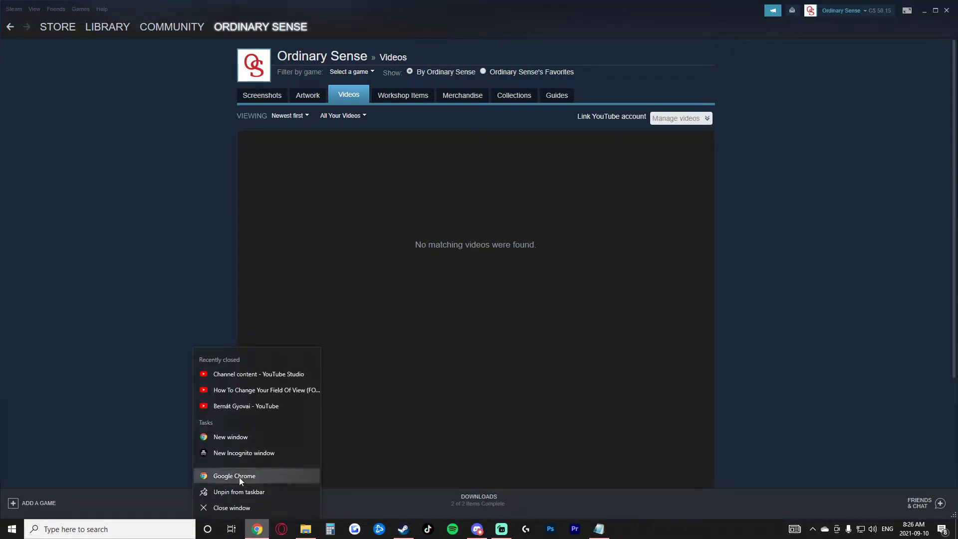
left_click(234, 437)
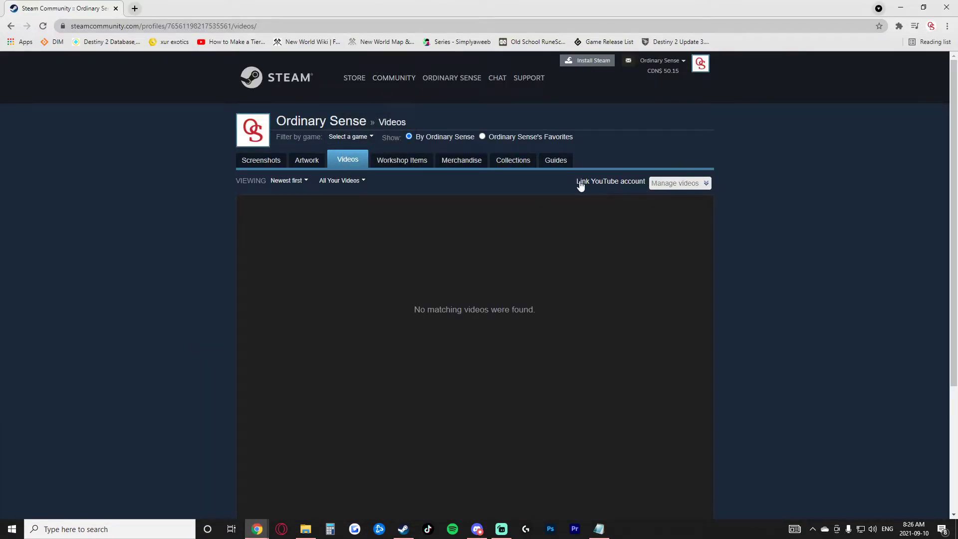
left_click(609, 183)
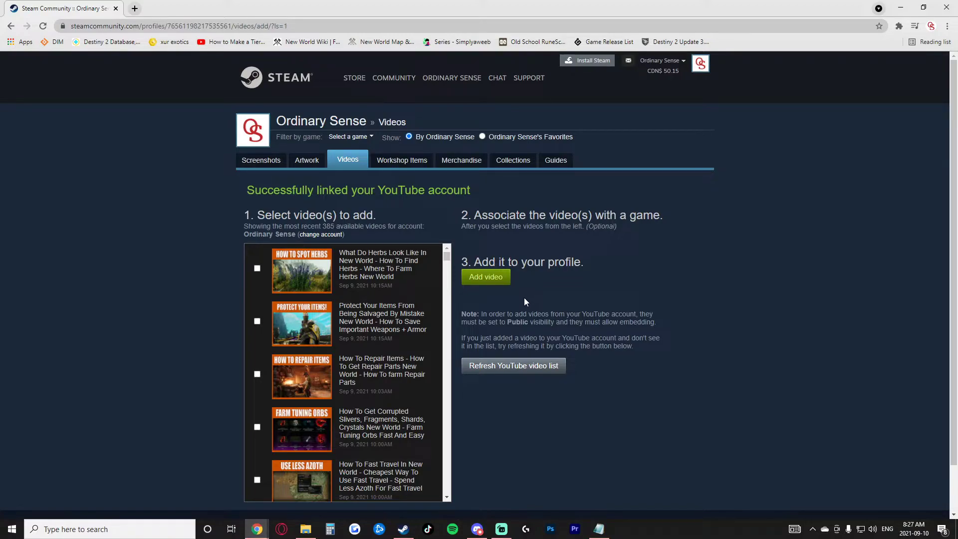
Add the "What Do Herbs Look Like In New World" video to the profile, associated with New World Open Beta.
left_click(257, 269)
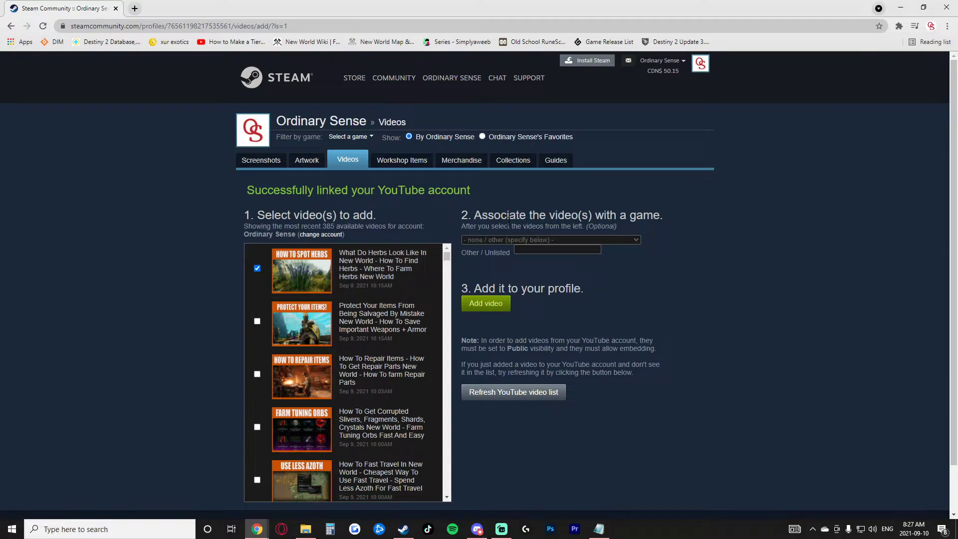
left_click(549, 240)
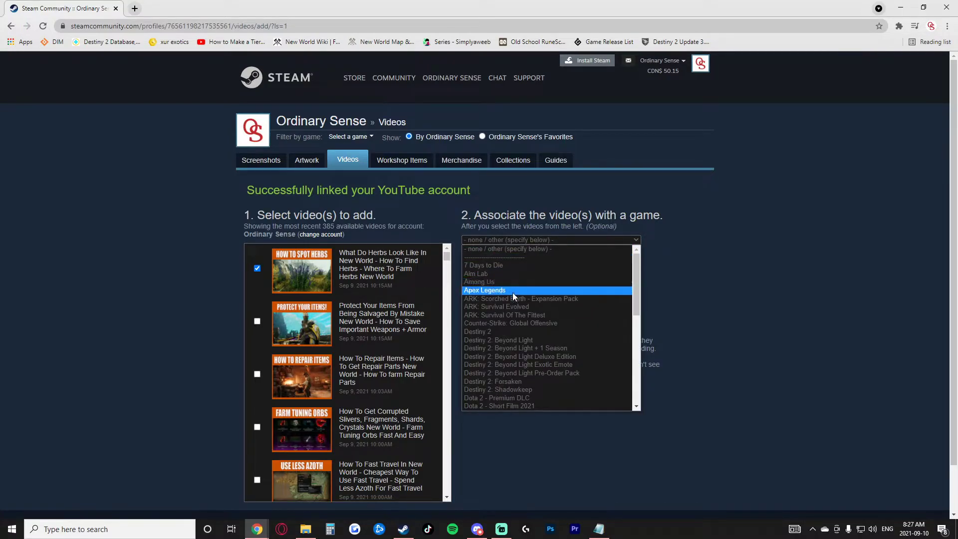
scroll(513, 293, "down", 10)
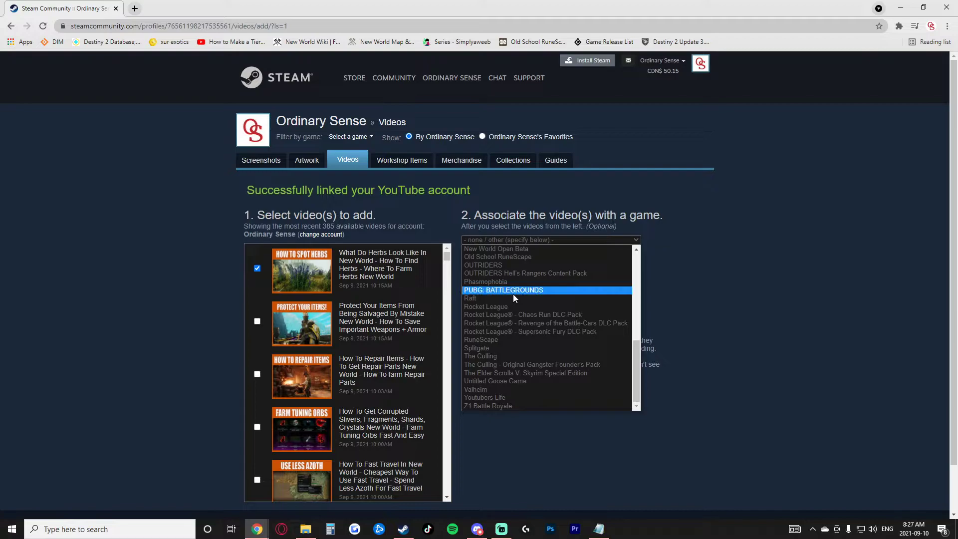
left_click(523, 251)
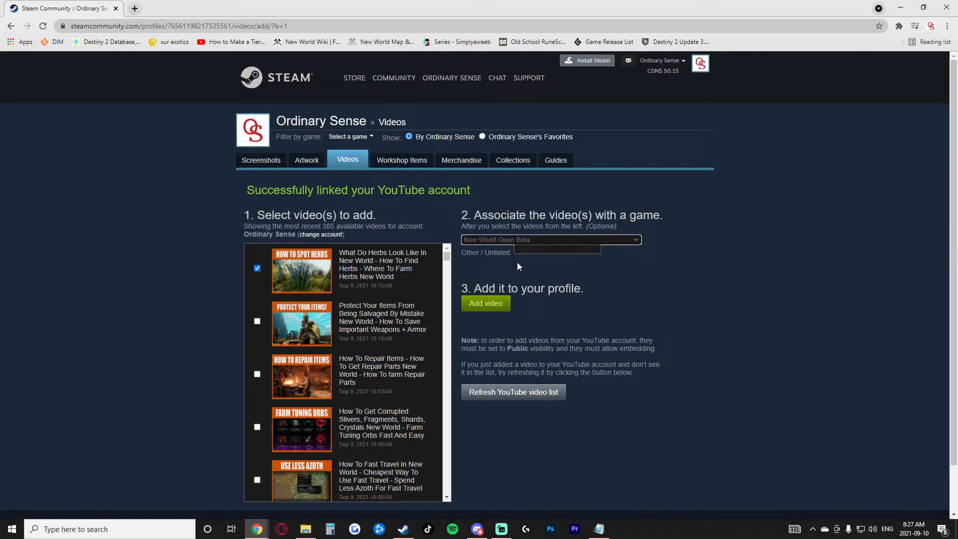
left_click(493, 306)
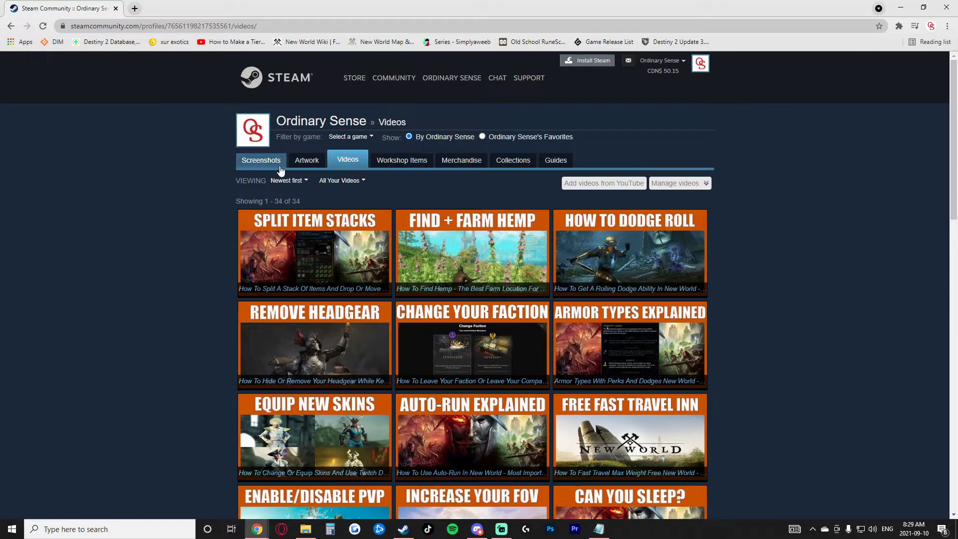
Review the videos added to the profile's Videos page.
left_click(272, 166)
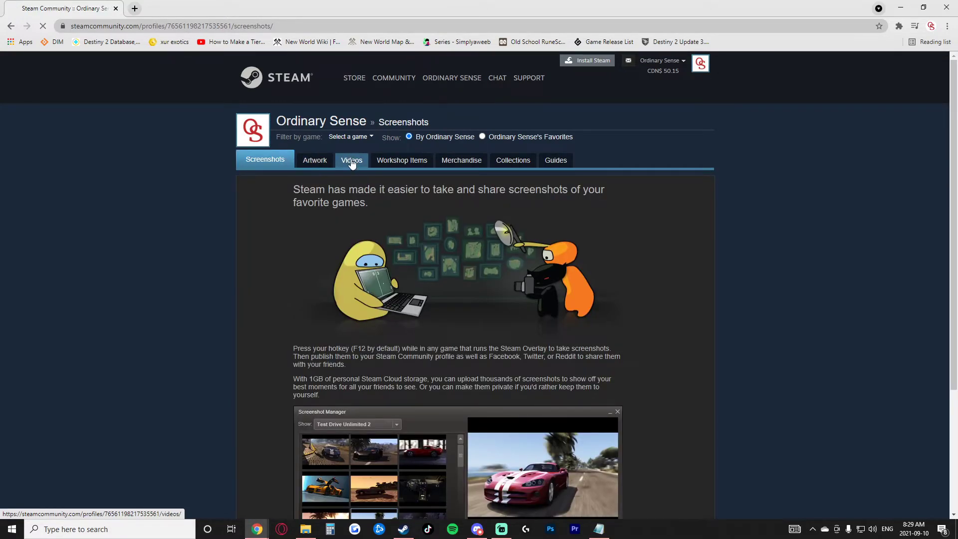
left_click(352, 161)
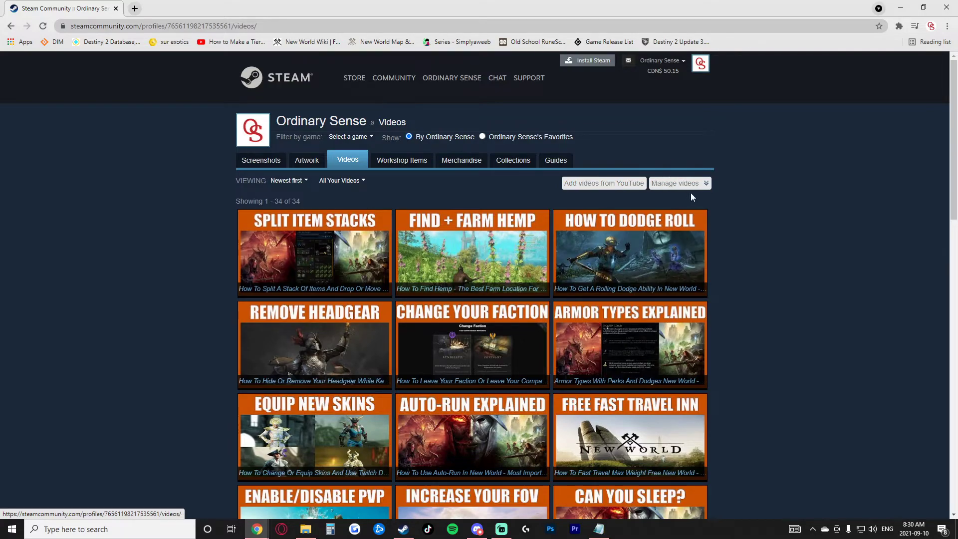
scroll(486, 259, "down", 1)
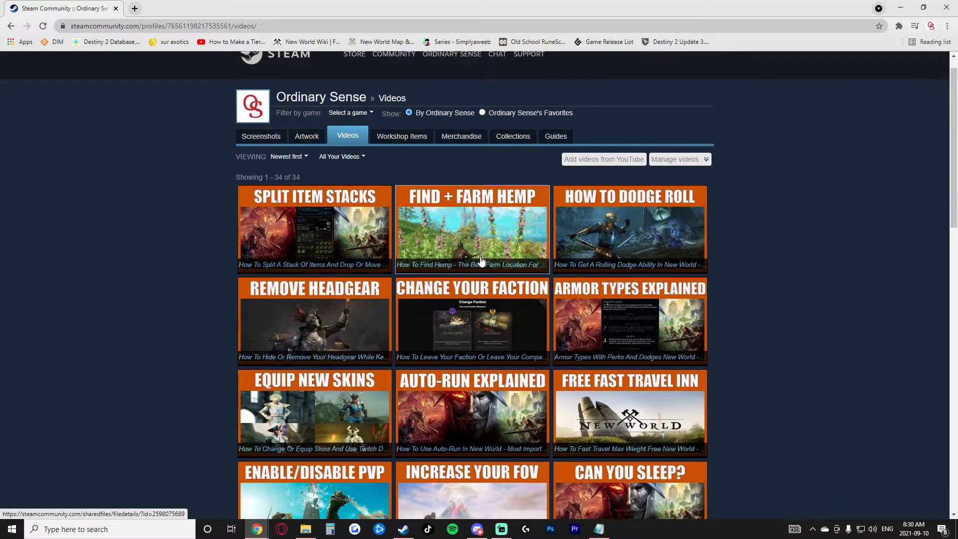
scroll(482, 259, "down", 5)
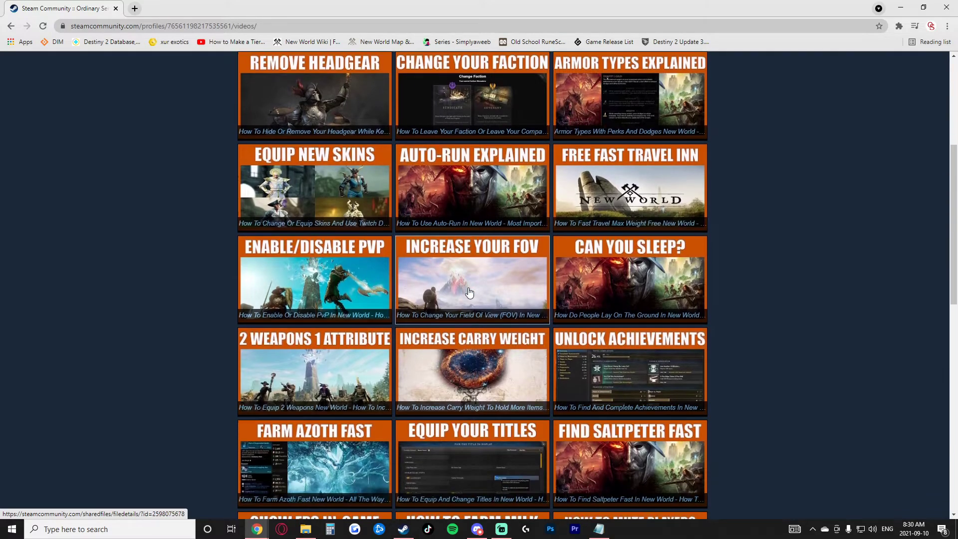
scroll(468, 293, "down", 6)
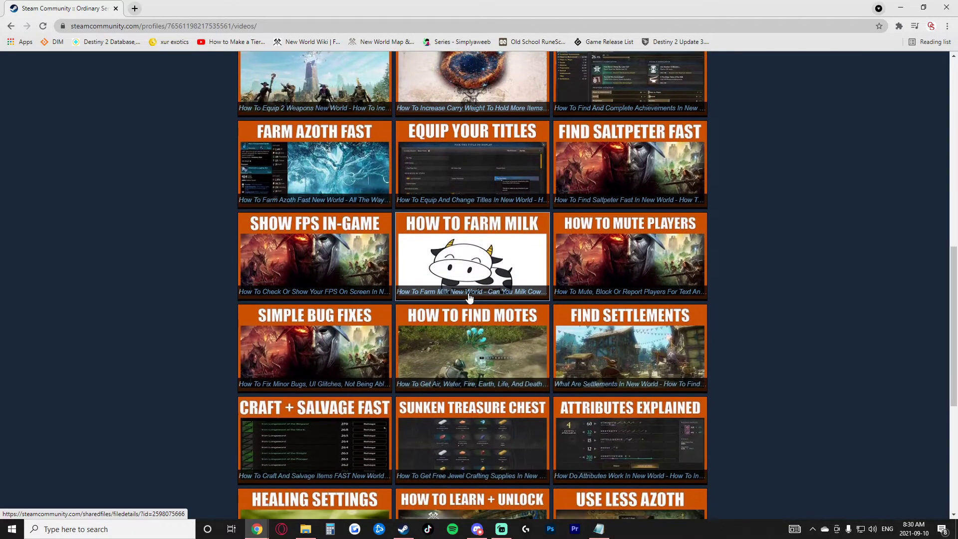
scroll(469, 297, "down", 5)
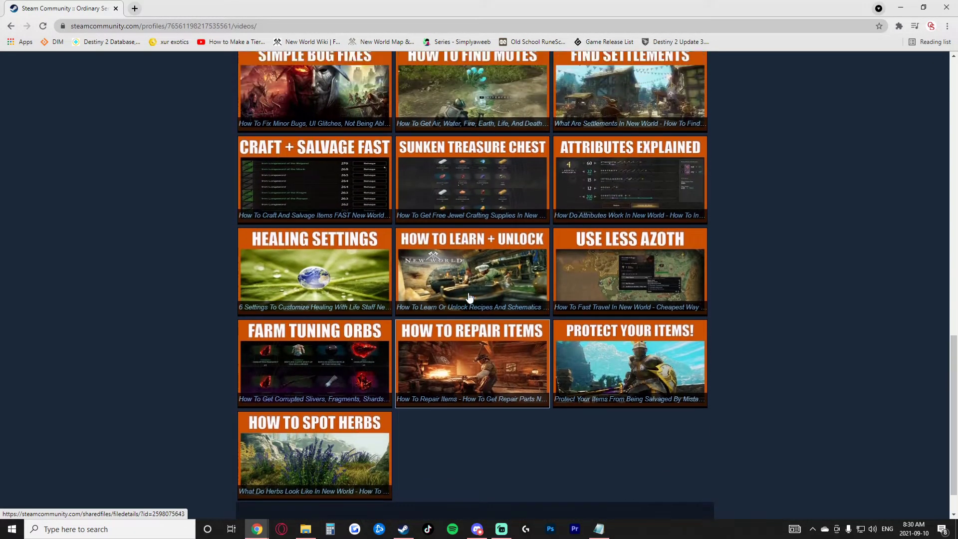
scroll(468, 297, "up", 16)
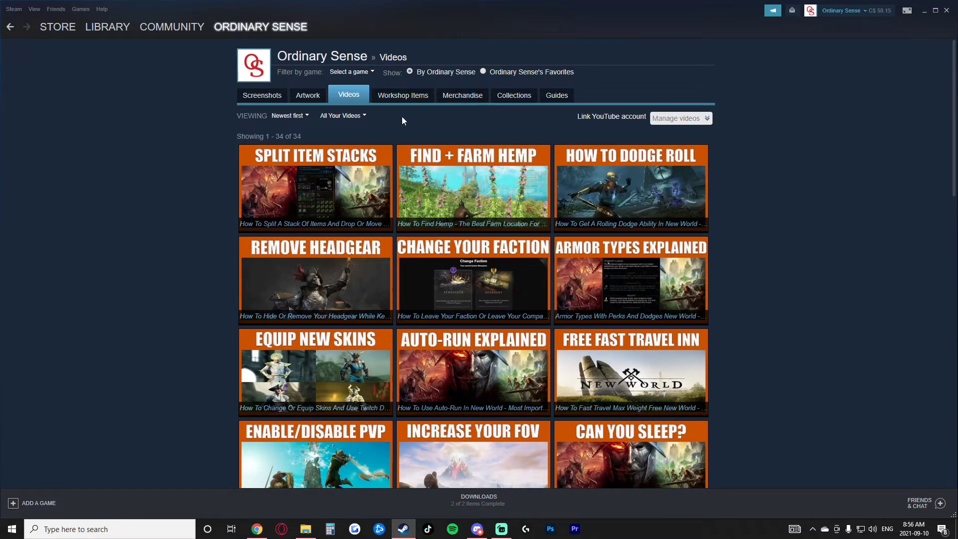
Select all videos in the Steam client's video management options and clear the selection again.
mouse_move(267, 28)
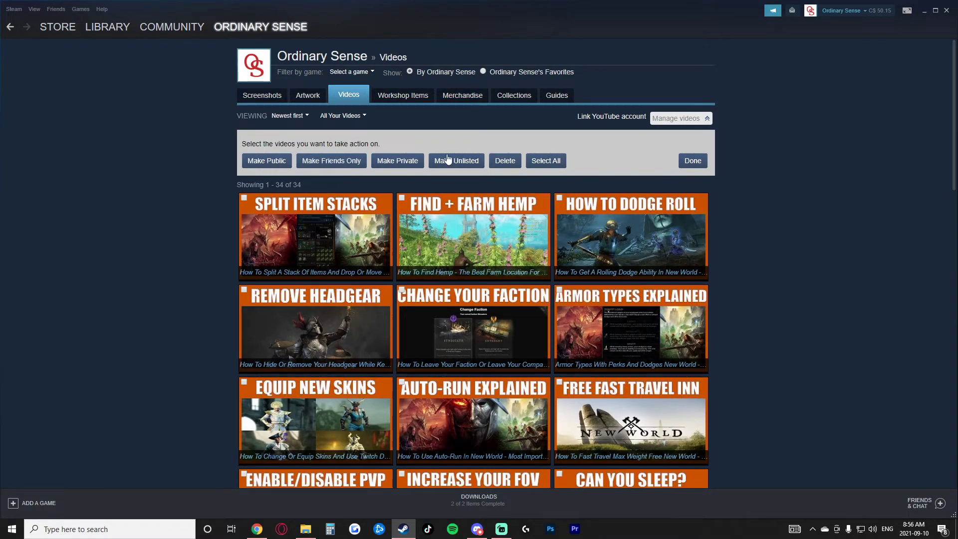
left_click(540, 166)
left_click(539, 165)
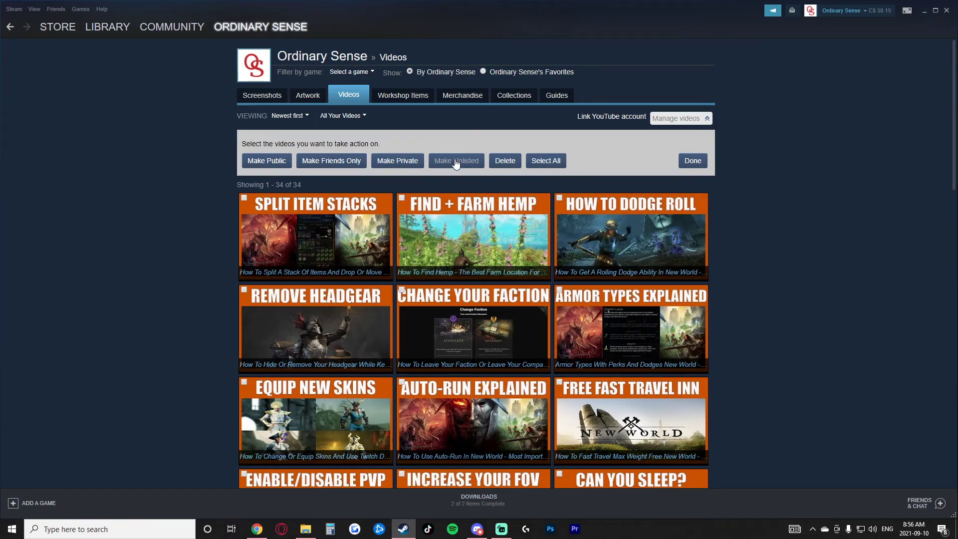